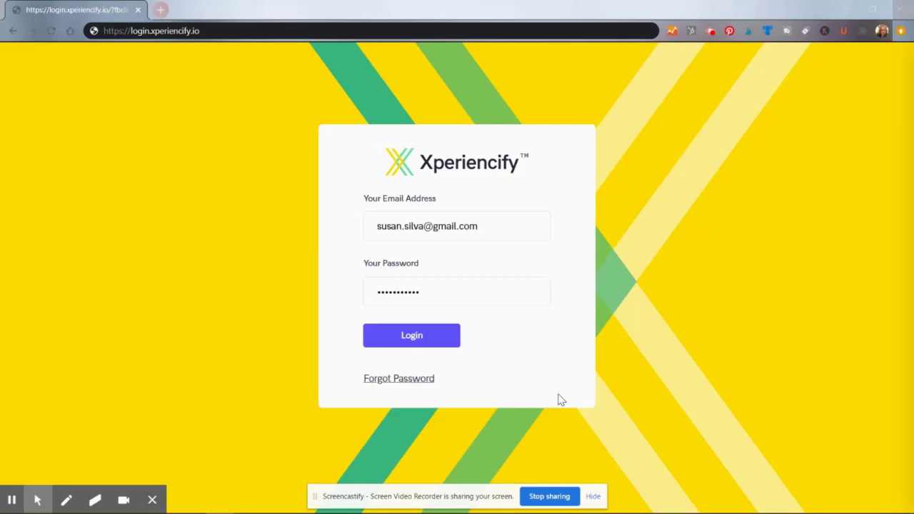
- Log in to Xperiencify and display the My Courses list of existing courses
click(411, 336)
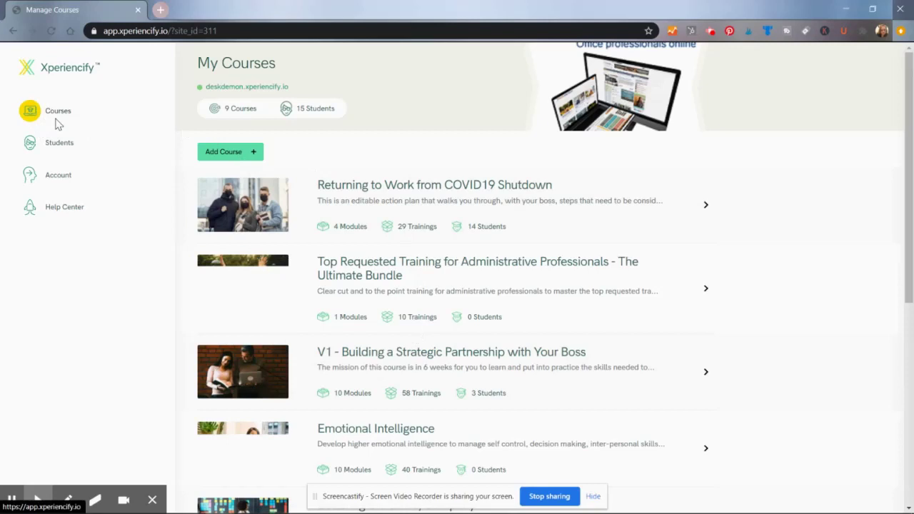
click(69, 116)
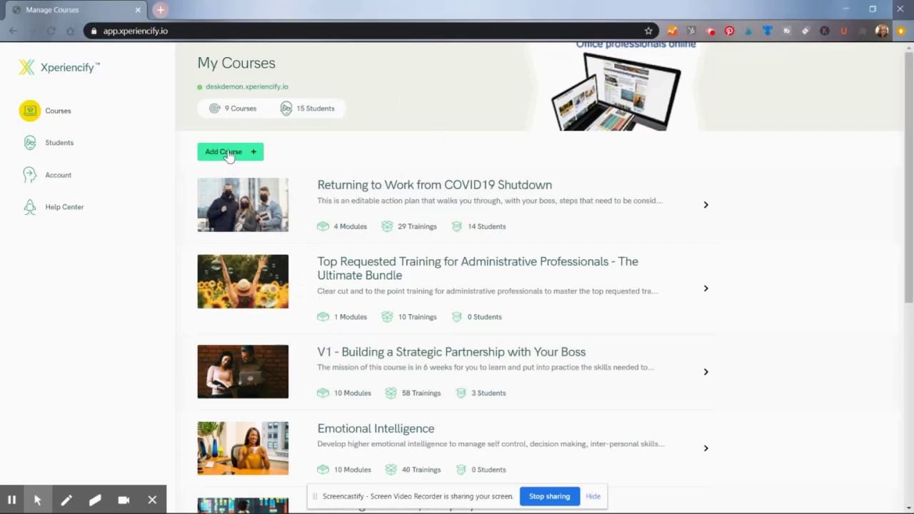
- Add a new course and replace the 'Awesome Course Name' placeholder with 'Susan's Test Course'
click(229, 155)
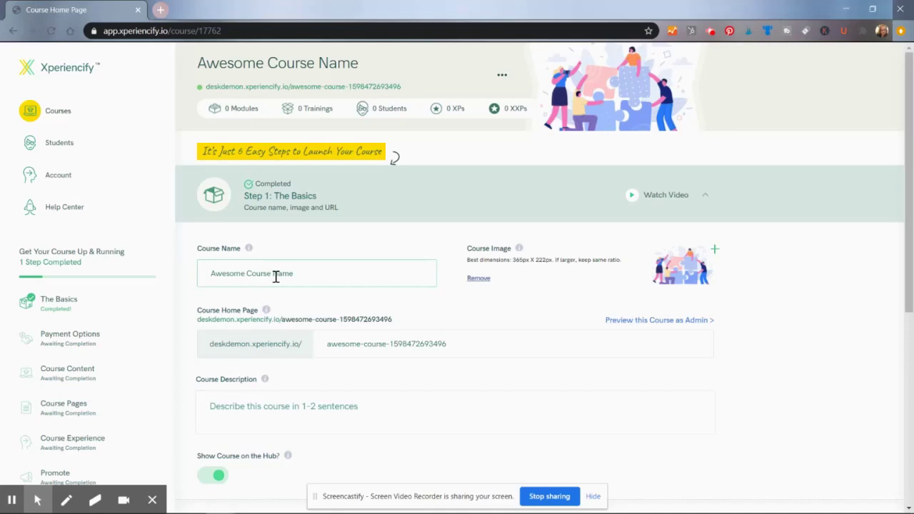
click(274, 274)
drag(294, 279, 199, 278)
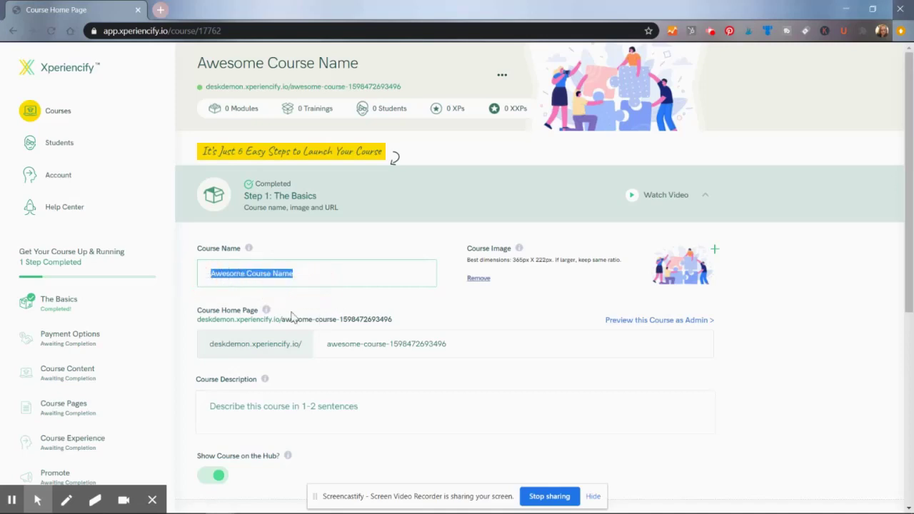
text(Susan's Test Course)
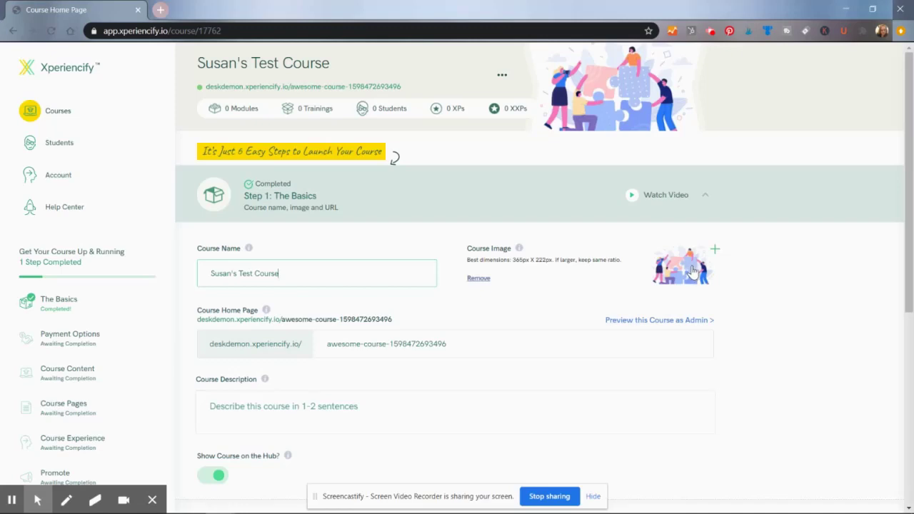
- Set the course image to the orange desk photo pexels-startup-stock-photos-7059
click(691, 270)
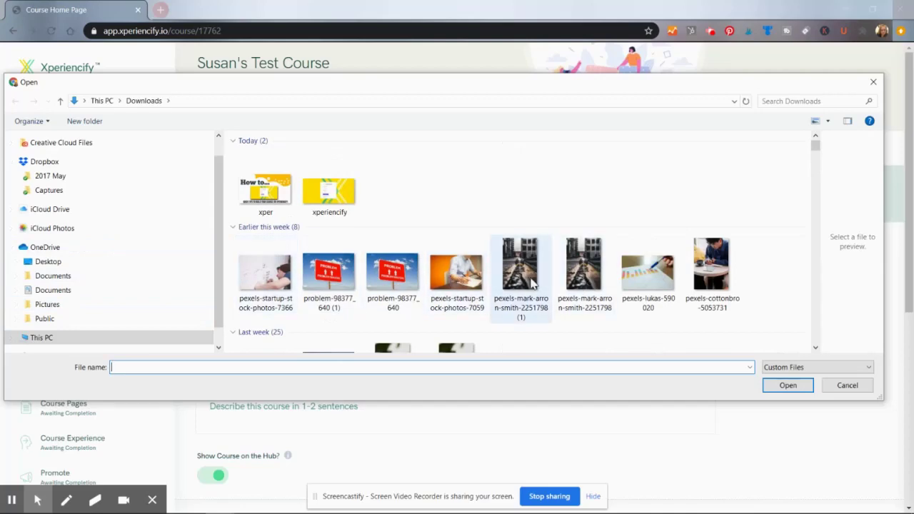
click(464, 275)
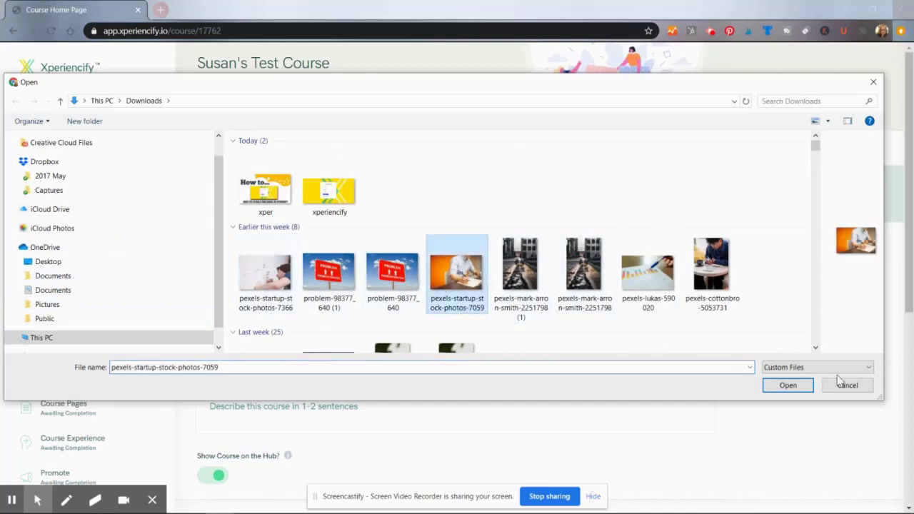
click(785, 385)
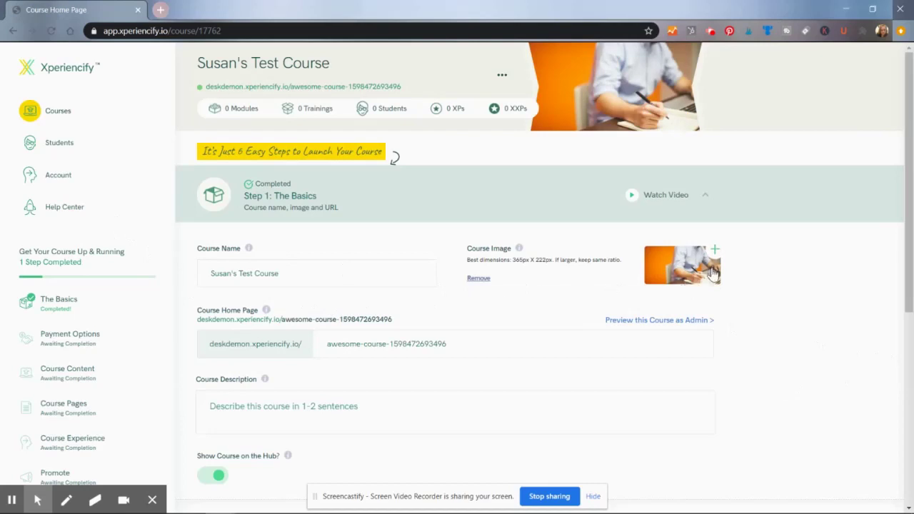
- Replace the course home page slug with 'susans-awesome-course', which shows as available
click(331, 350)
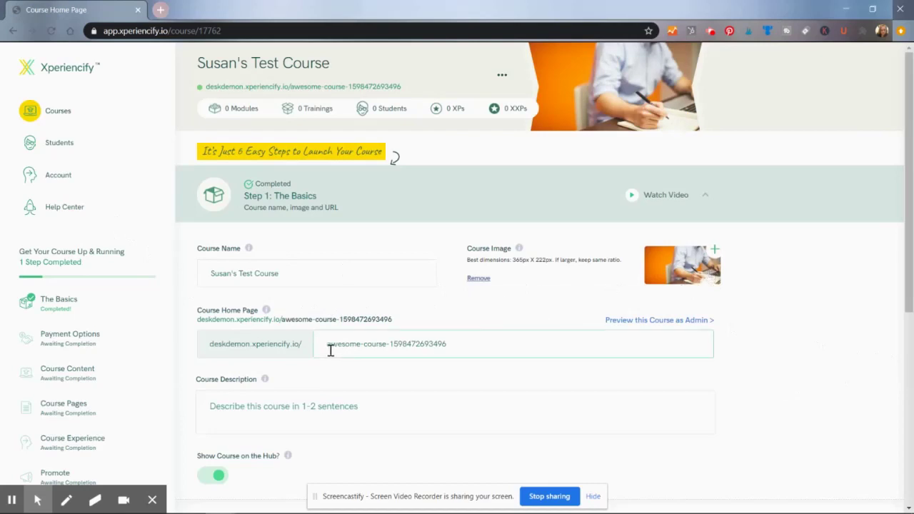
click(282, 343)
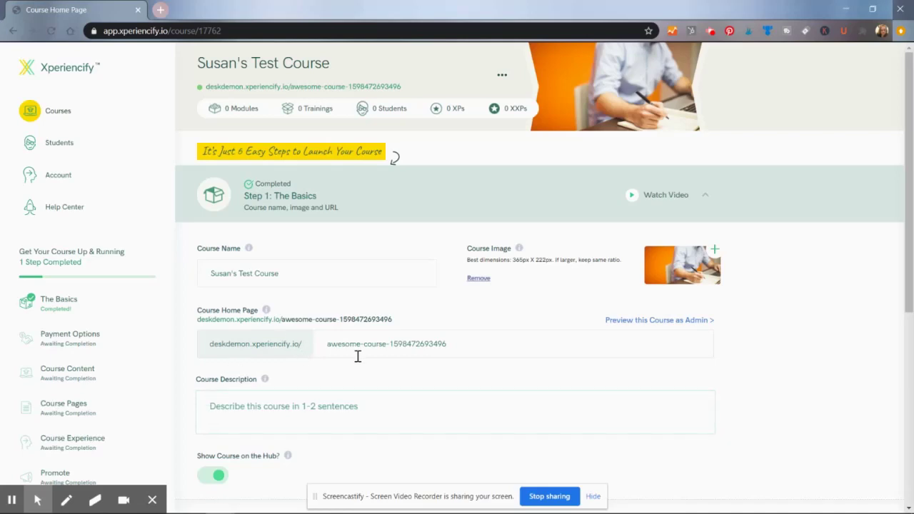
click(361, 353)
drag(463, 347, 271, 343)
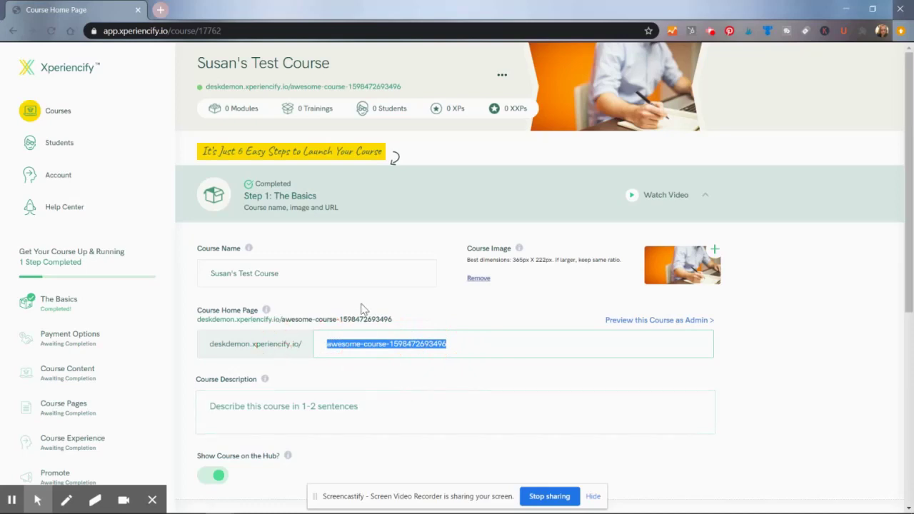
text(susans-awesome)
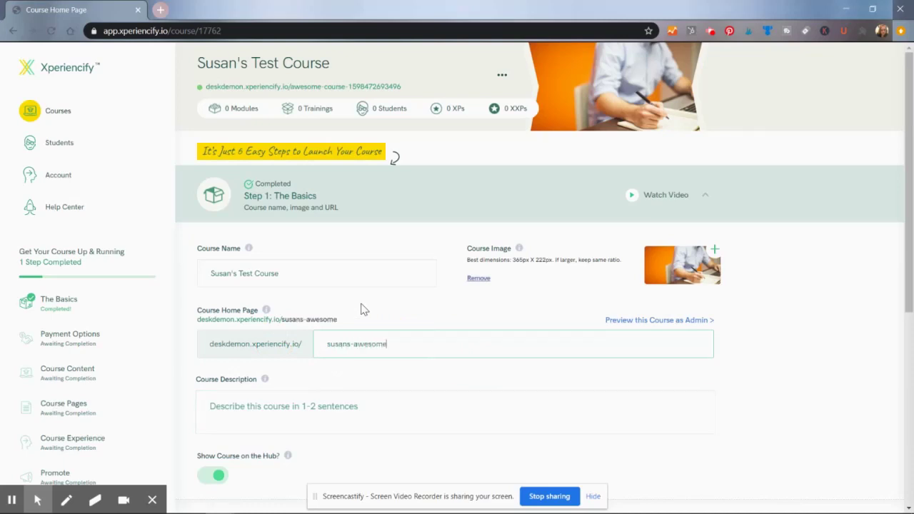
text(course)
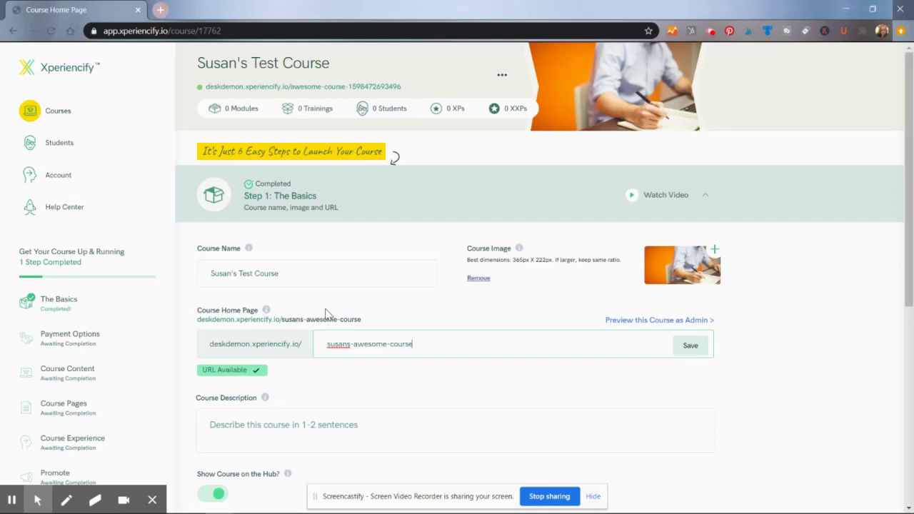
- Enter the description 'This is the course I am using to show how to do things' after fixing a typo
click(208, 424)
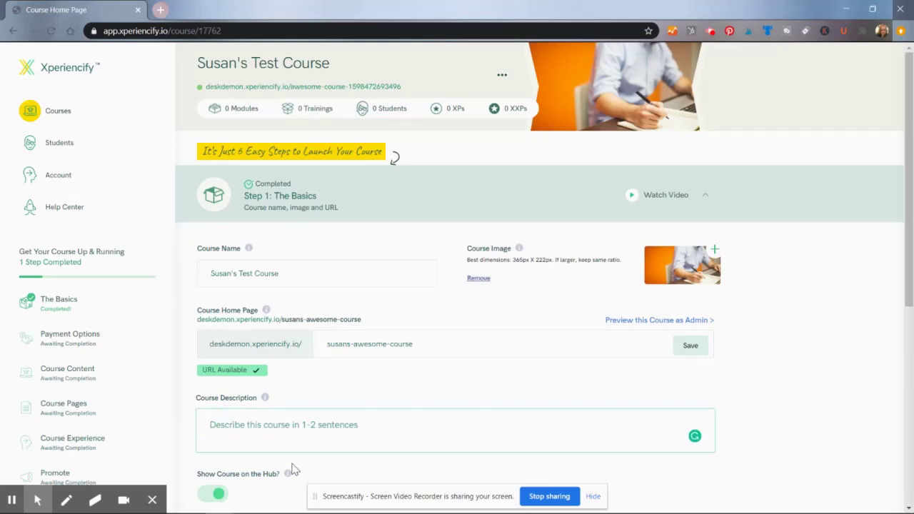
text(Tgu)
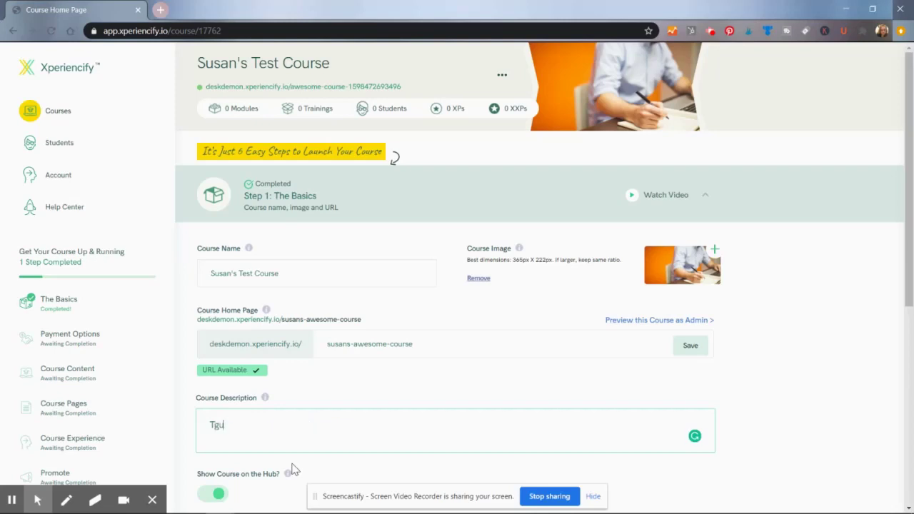
key(BackSpace)
key(BackSpace)
text(his is the cour)
text(se I am)
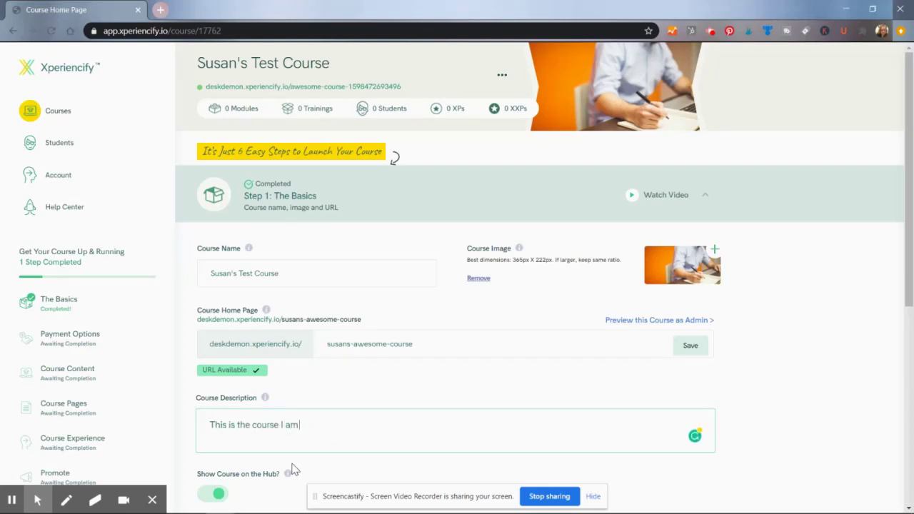
text( using to)
text( show how)
text( to do th)
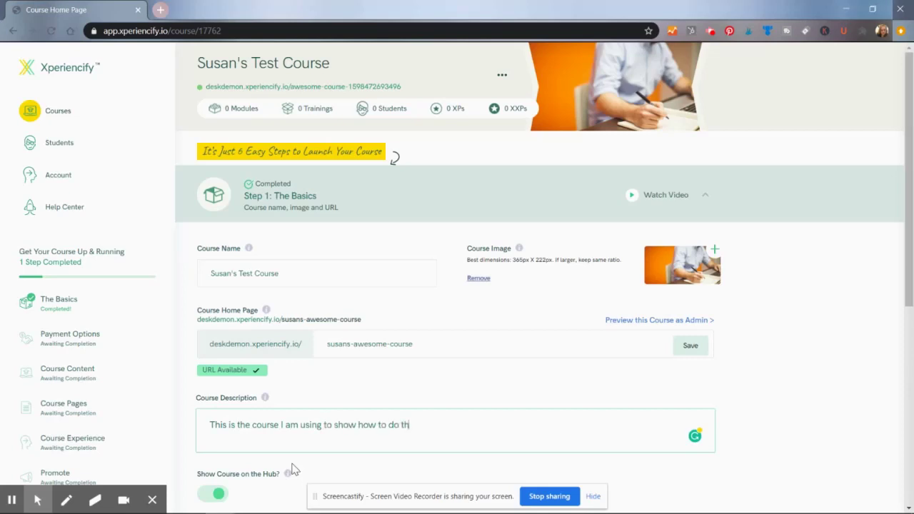
text(ings.)
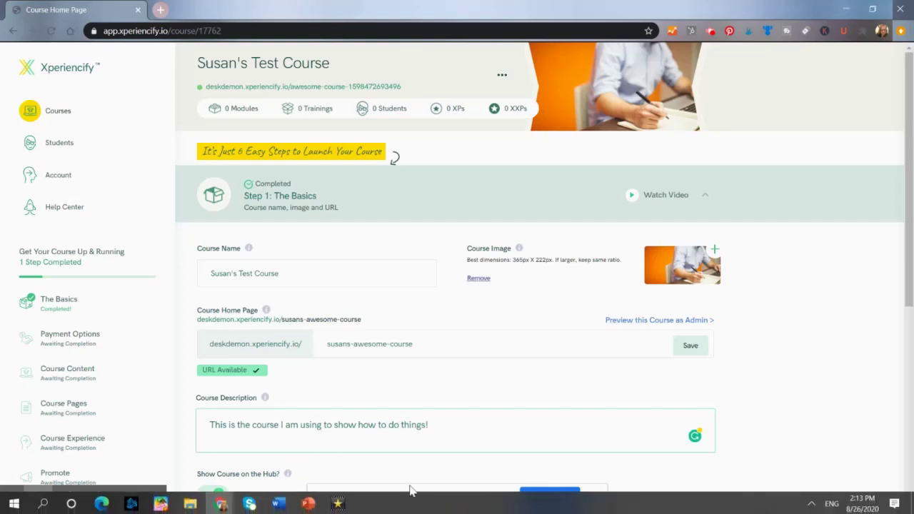
- Scroll up to Step 1 and save the 'susans-awesome-course' home page address
click(694, 348)
drag(907, 263, 912, 462)
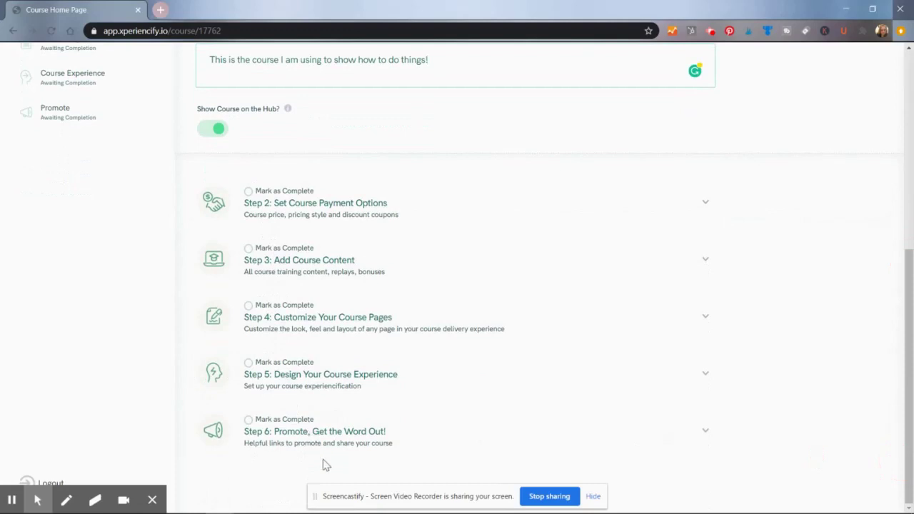
drag(910, 331, 868, 230)
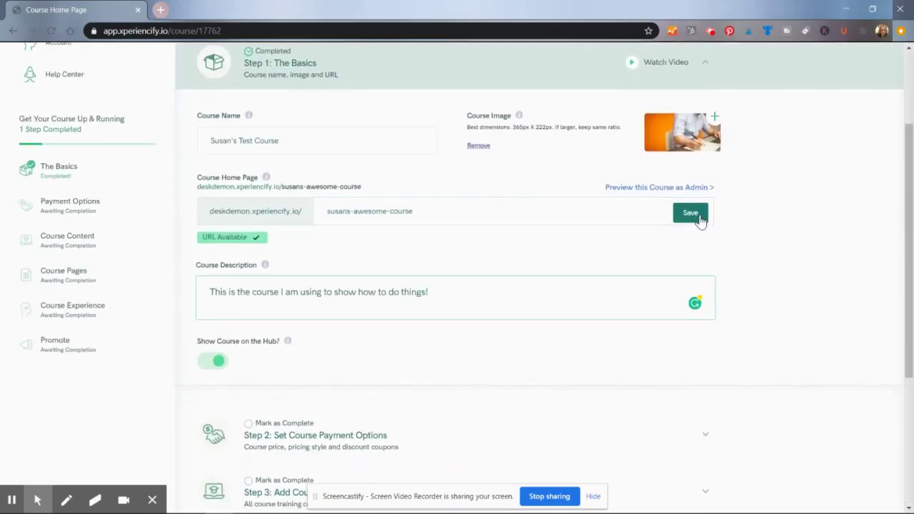
click(700, 218)
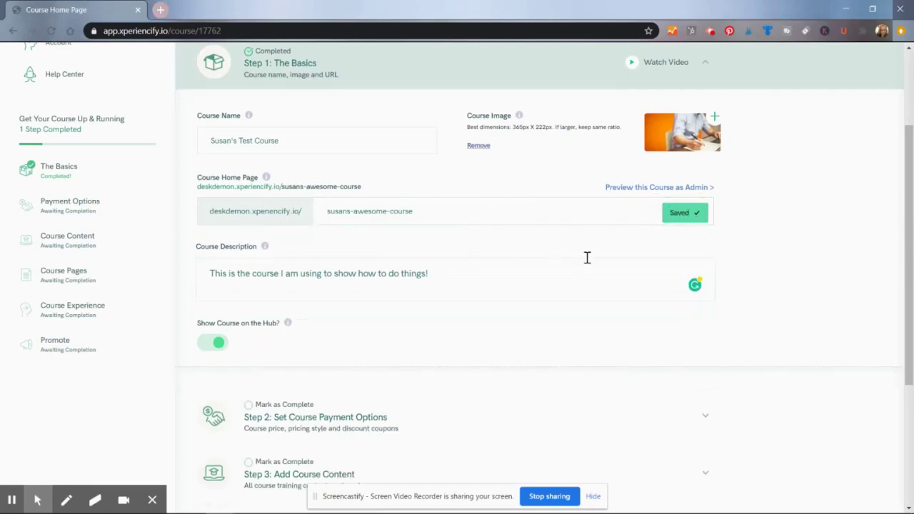
click(484, 265)
drag(907, 196, 910, 109)
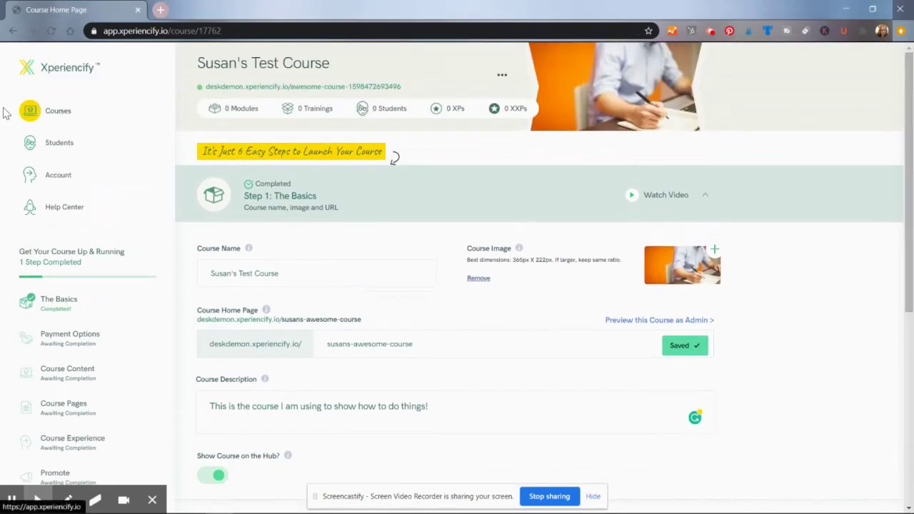
- Return to Courses and scroll to Susan's Test Course at the bottom of the list
click(53, 117)
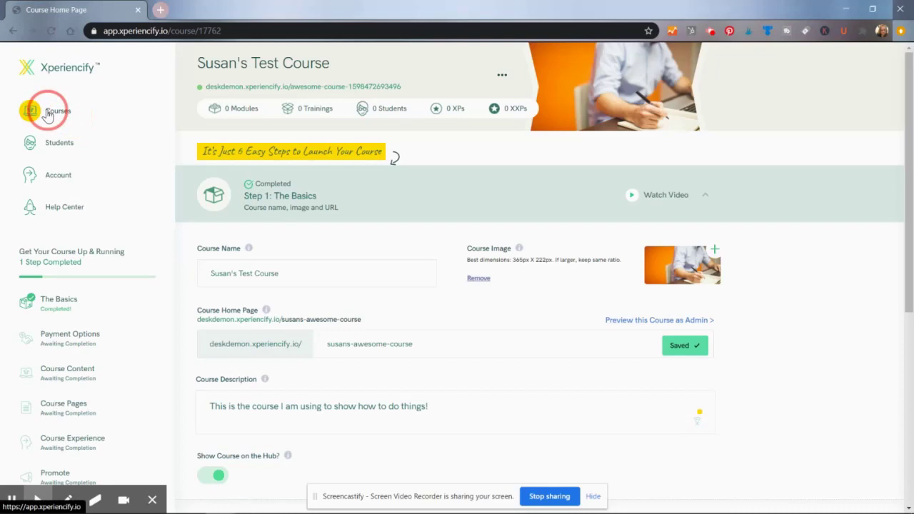
click(47, 116)
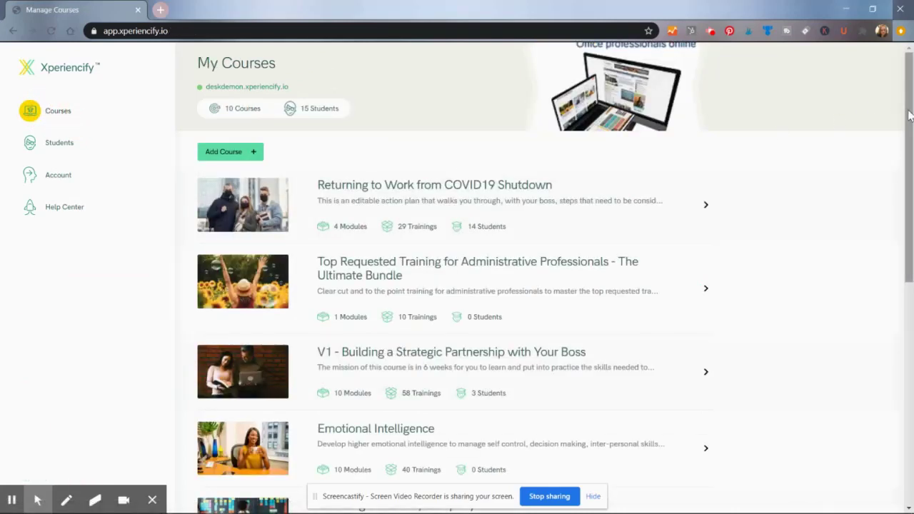
mouse_move(908, 113)
mouse_down()
mouse_move(912, 141)
mouse_move(711, 468)
mouse_up()
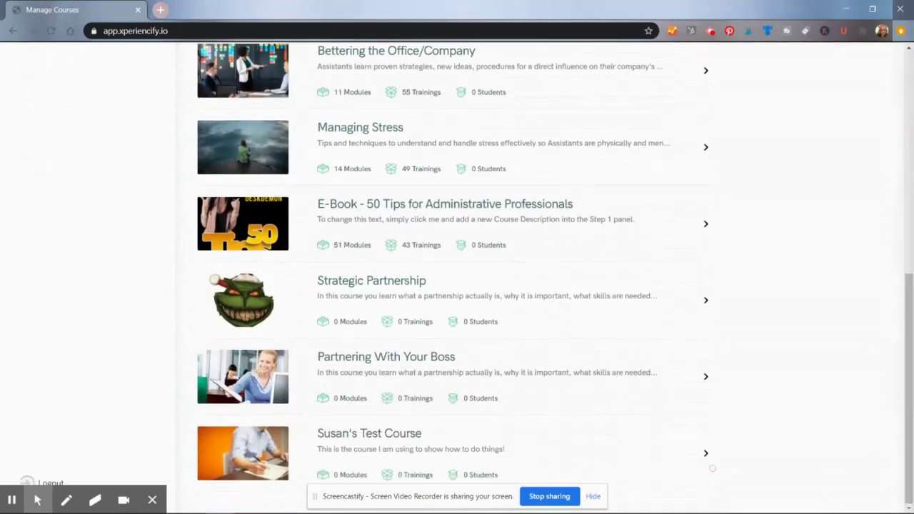